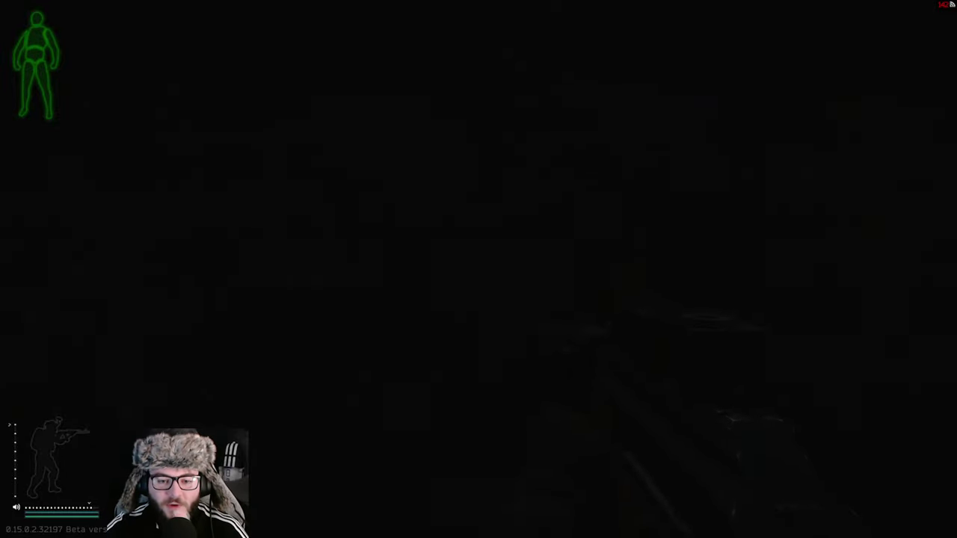
Raise the NVIDIA desktop contrast to 65% and gamma to maximum, apply, and return to the game.
{"action": "key", "text": "Page_Down"}
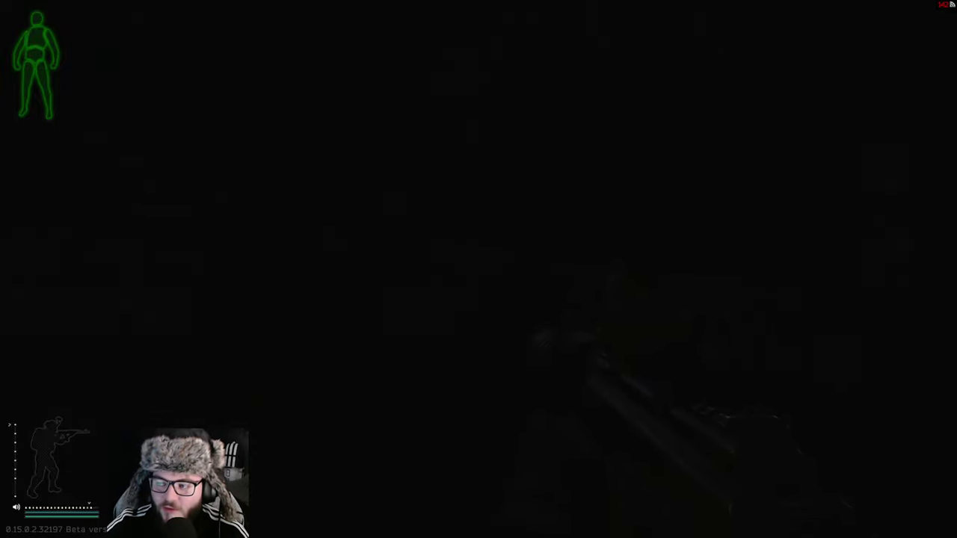
{"action": "key", "text": "alt+Tab"}
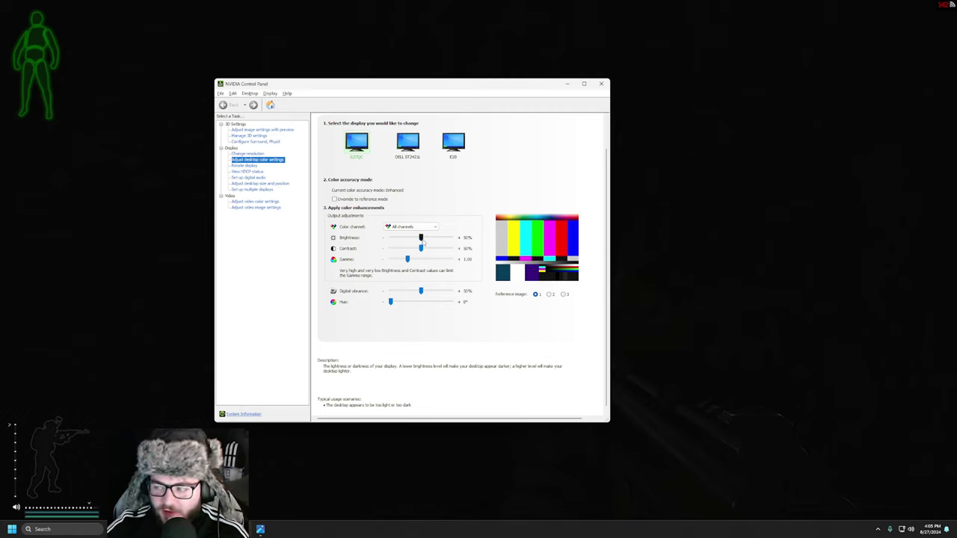
{"action": "left_click_drag", "start_coordinate": [424, 251], "coordinate": [483, 263]}
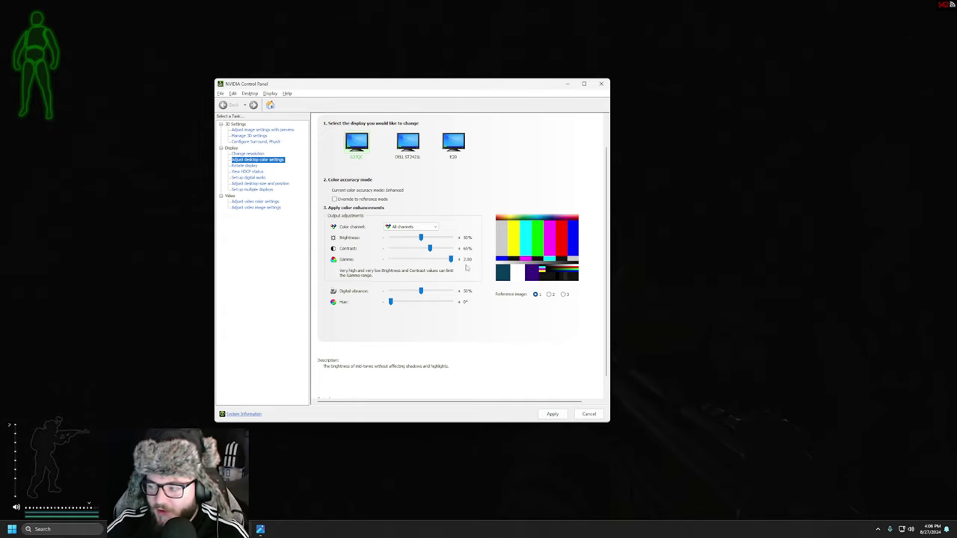
{"action": "left_click", "coordinate": [552, 413]}
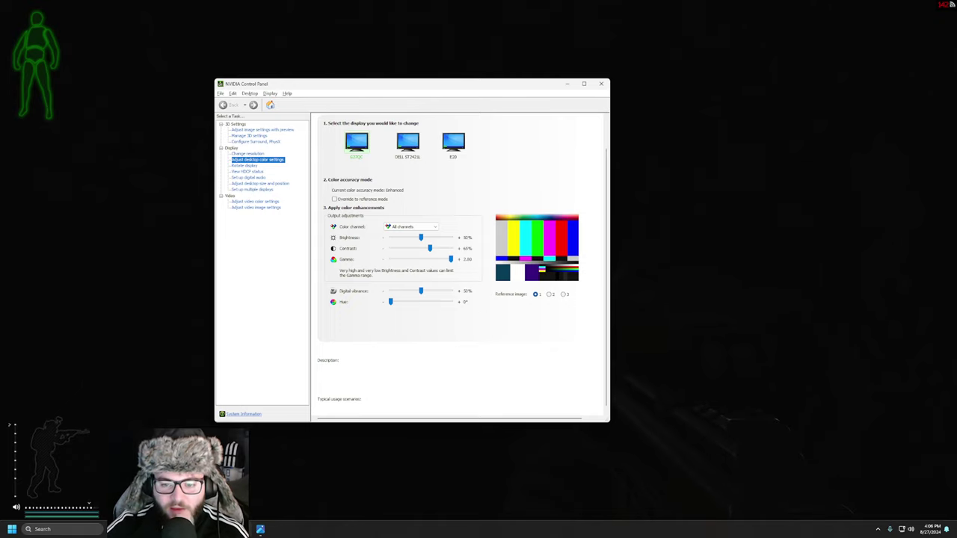
{"action": "key", "text": "alt+Tab"}
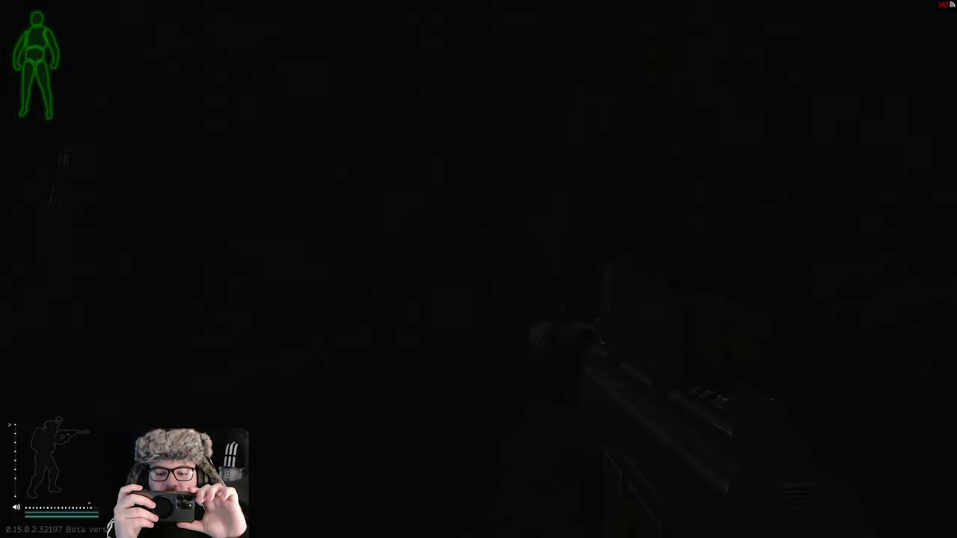
Open the game's PostFX settings page and close the NVIDIA settings window.
{"action": "key", "text": "Escape"}
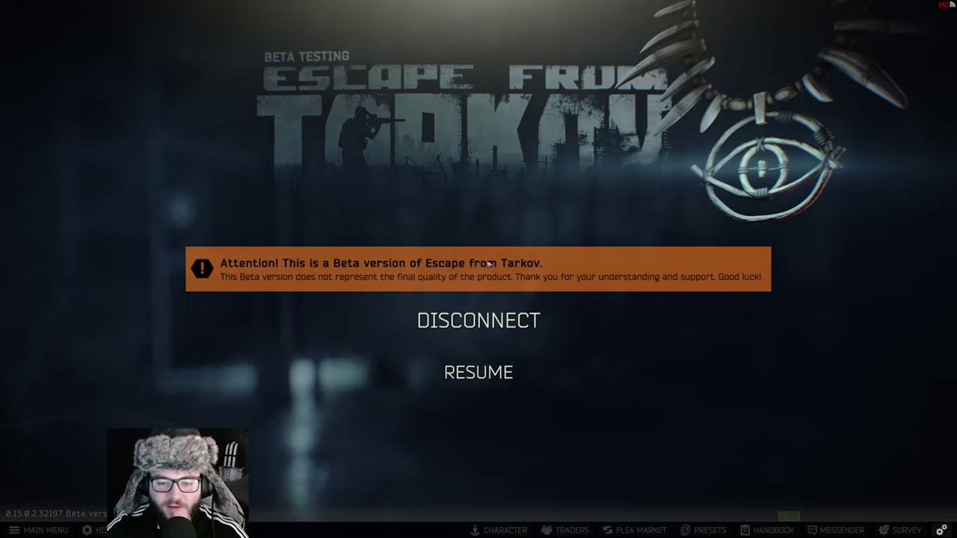
{"action": "left_click", "coordinate": [941, 530]}
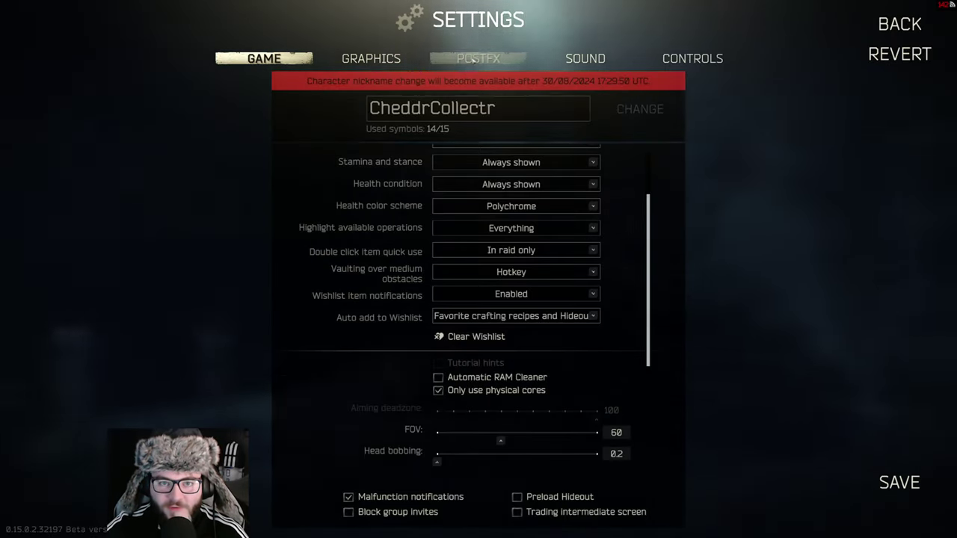
{"action": "left_click", "coordinate": [479, 58]}
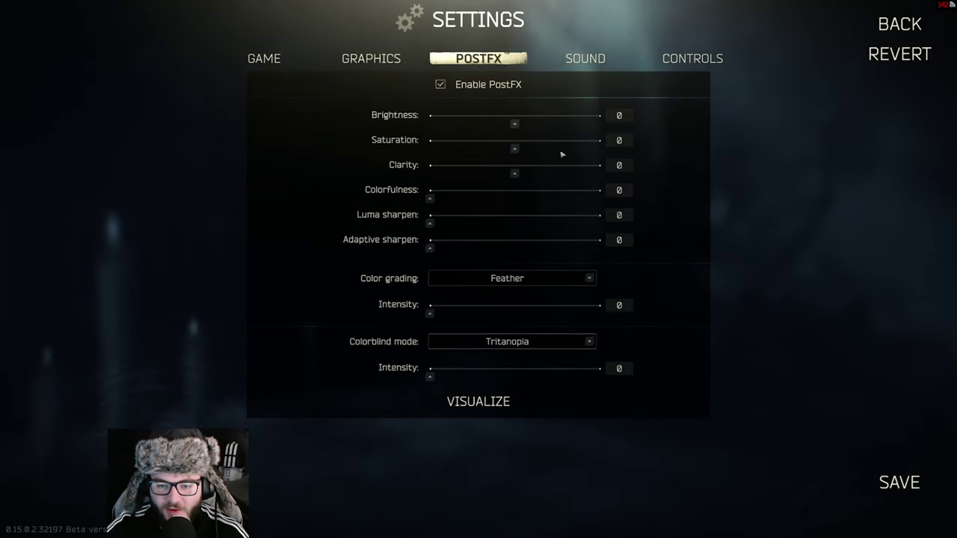
{"action": "key", "text": "alt+Tab"}
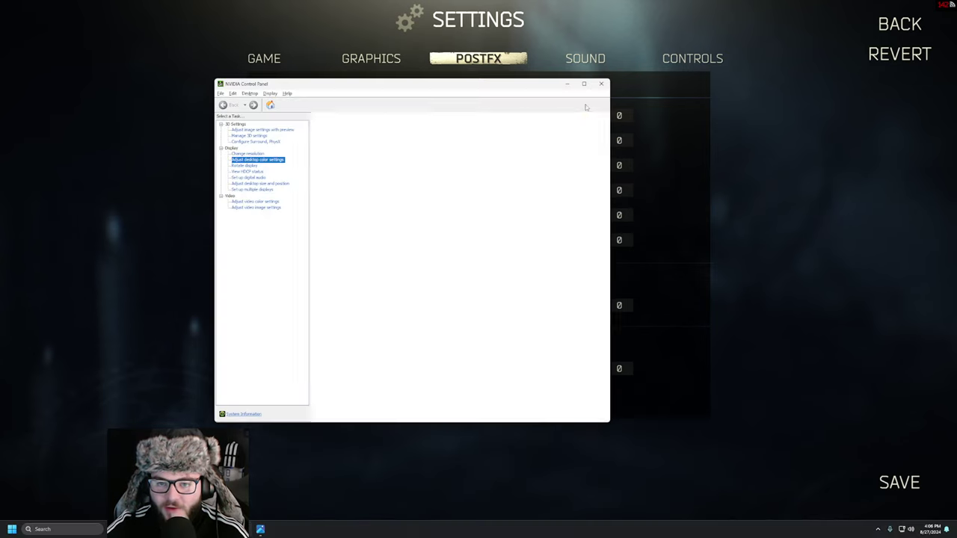
{"action": "left_click", "coordinate": [601, 83]}
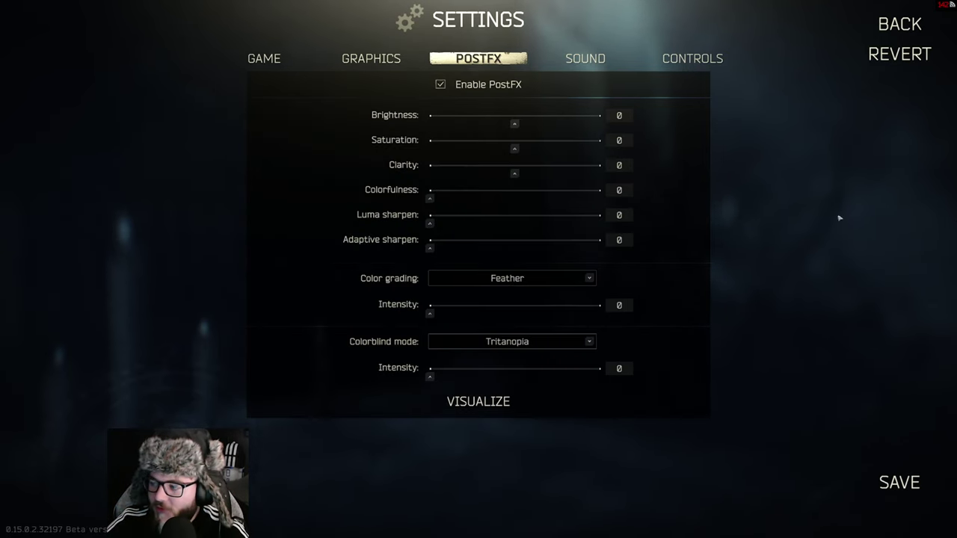
Set PostFX Brightness to -60, Saturation to -100 and Clarity to 100.
{"action": "left_click", "coordinate": [627, 115]}
{"action": "type", "text": "-60"}
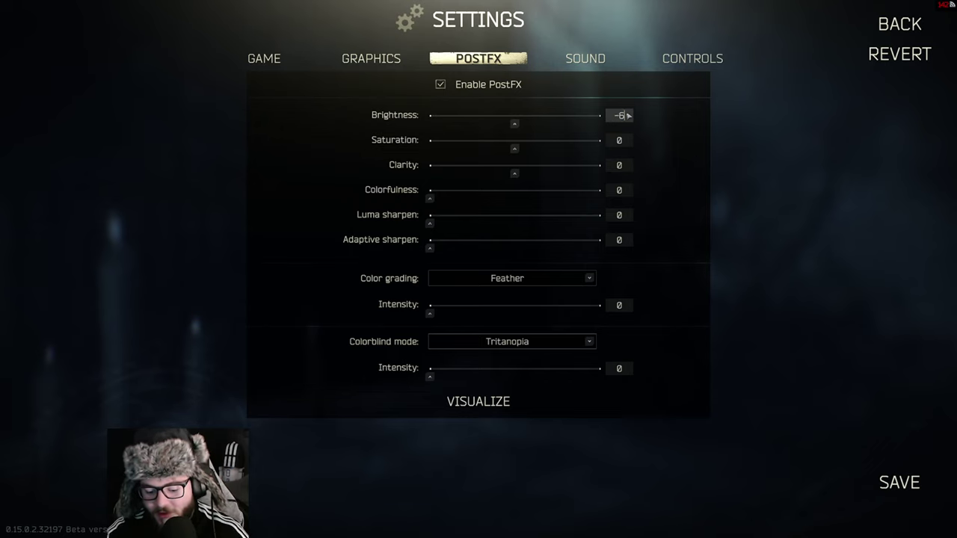
{"action": "left_click", "coordinate": [620, 141]}
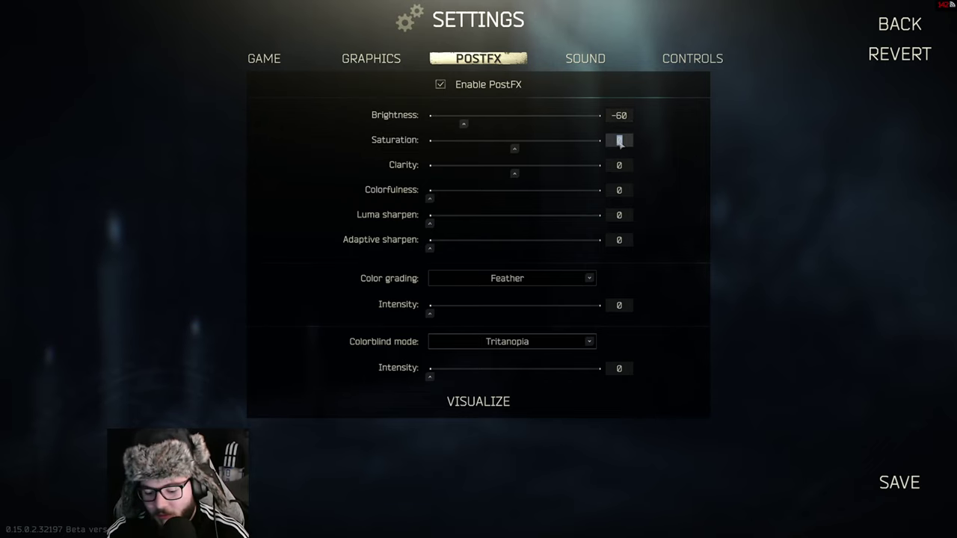
{"action": "type", "text": "-100"}
{"action": "left_click", "coordinate": [621, 164]}
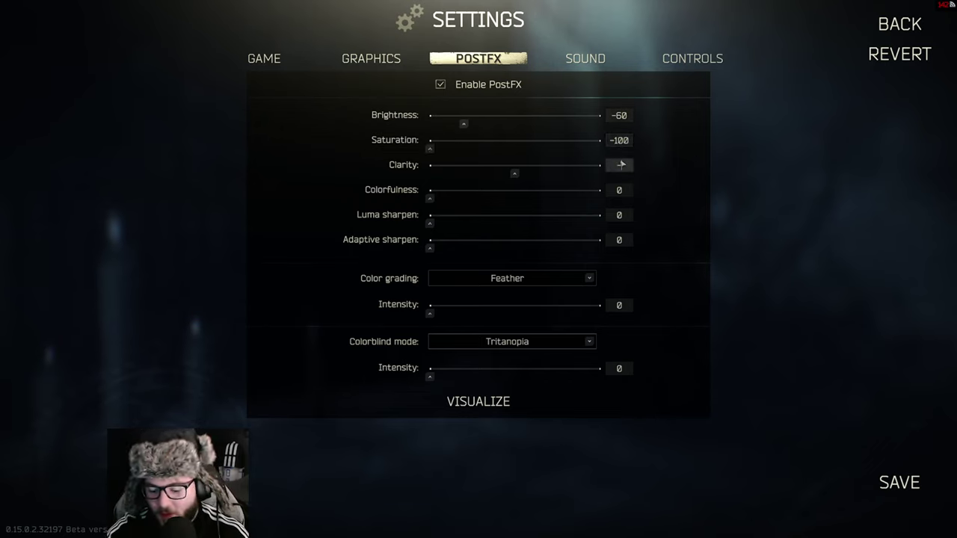
{"action": "type", "text": "-100"}
{"action": "key", "text": "BackSpace"}
{"action": "key", "text": "BackSpace"}
{"action": "key", "text": "BackSpace"}
{"action": "key", "text": "BackSpace"}
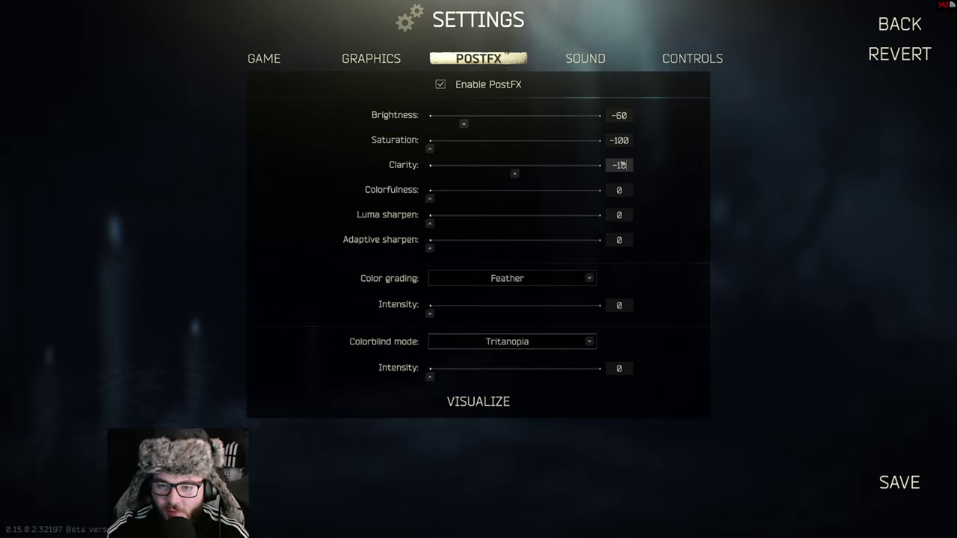
{"action": "type", "text": "100"}
{"action": "left_click", "coordinate": [621, 190]}
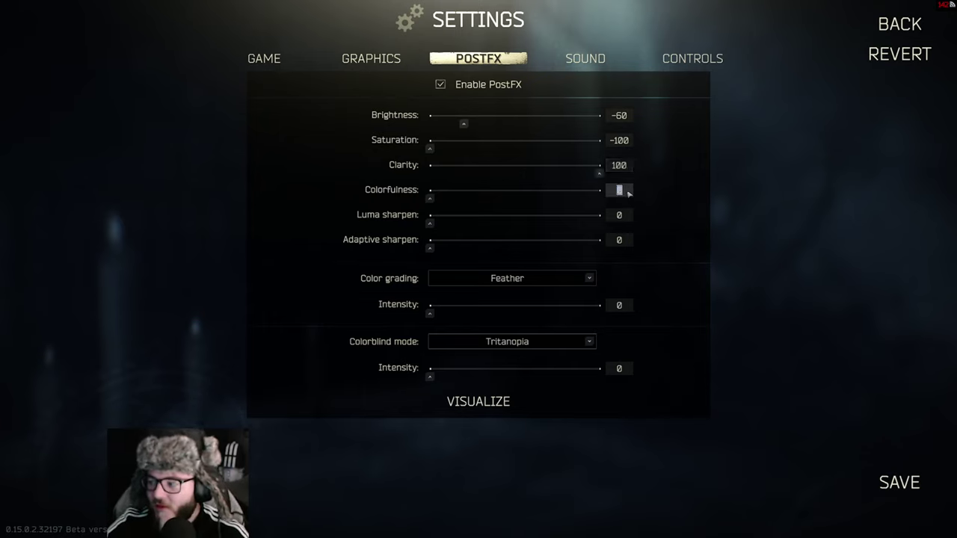
Set color grading Intensity to 100 and raise colorblind mode intensity to about 38.
{"action": "left_click", "coordinate": [621, 215]}
{"action": "left_click", "coordinate": [621, 240]}
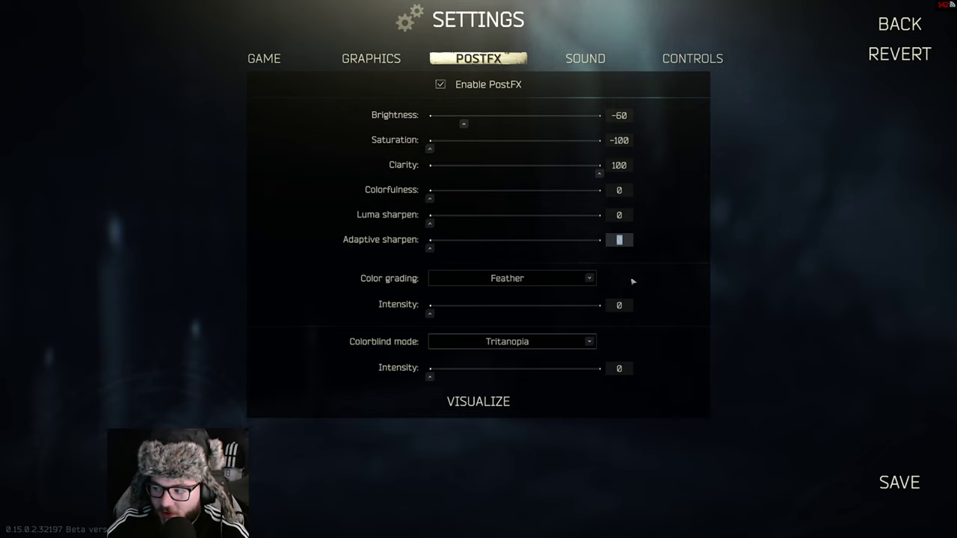
{"action": "left_click", "coordinate": [625, 311]}
{"action": "type", "text": "100"}
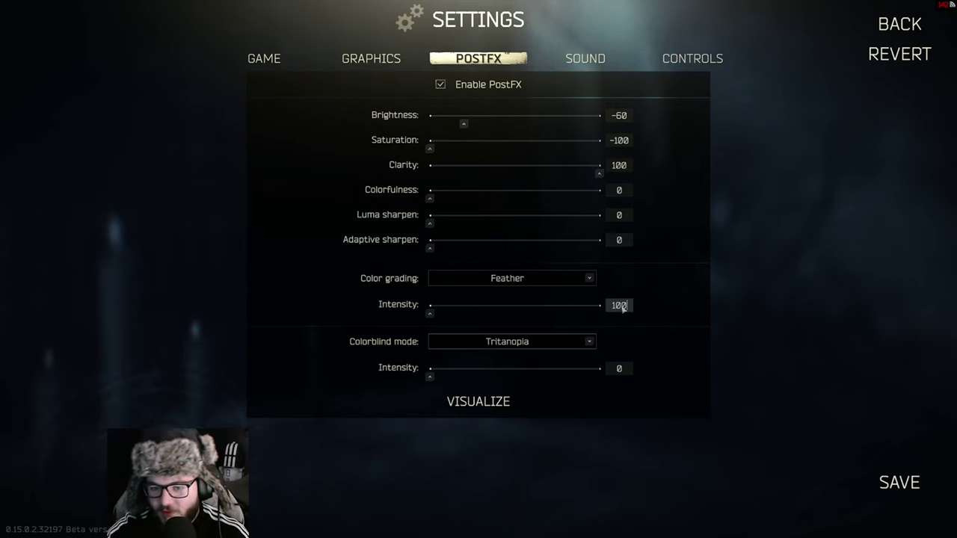
{"action": "key", "text": "Return"}
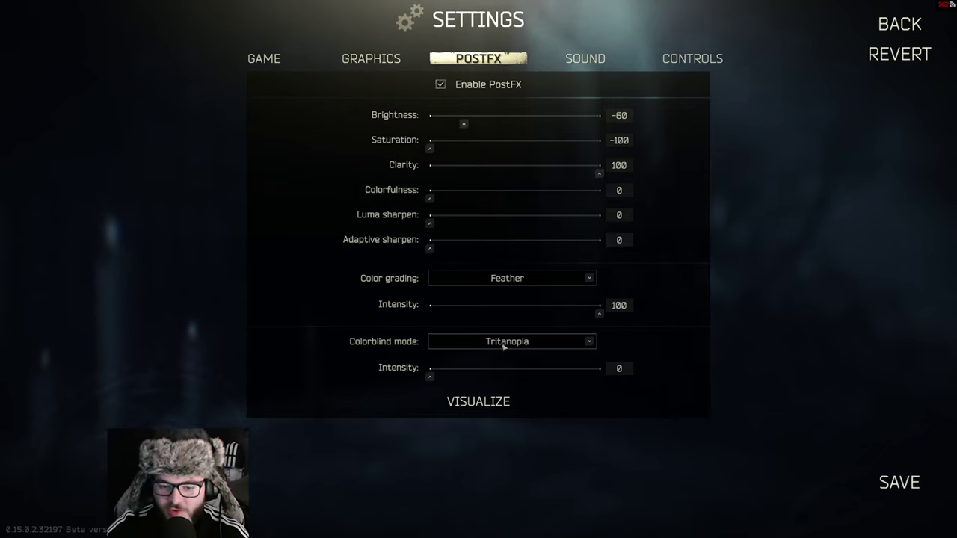
{"action": "left_click_drag", "start_coordinate": [433, 380], "coordinate": [499, 378]}
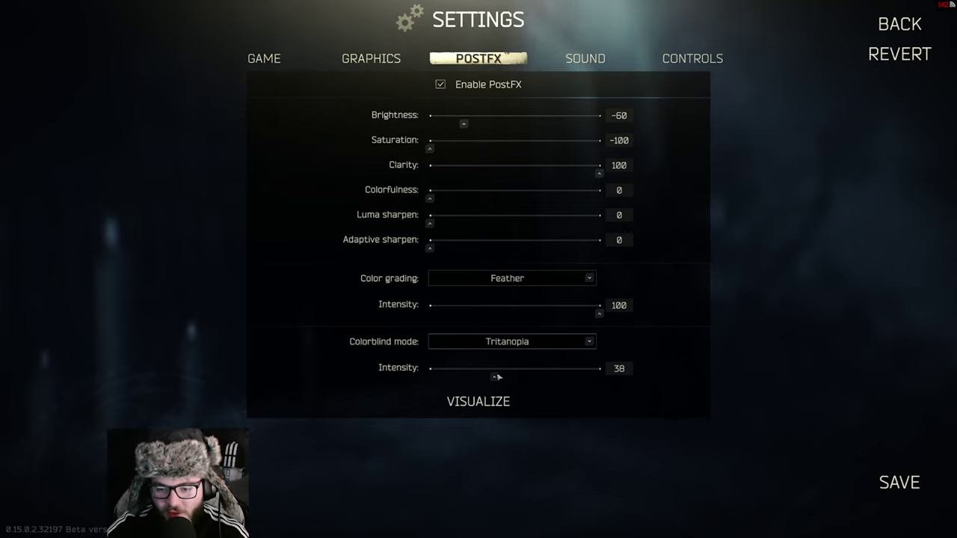
Preview the PostFX settings over the raid and lower color grading intensity to 35.
{"action": "left_click", "coordinate": [513, 397]}
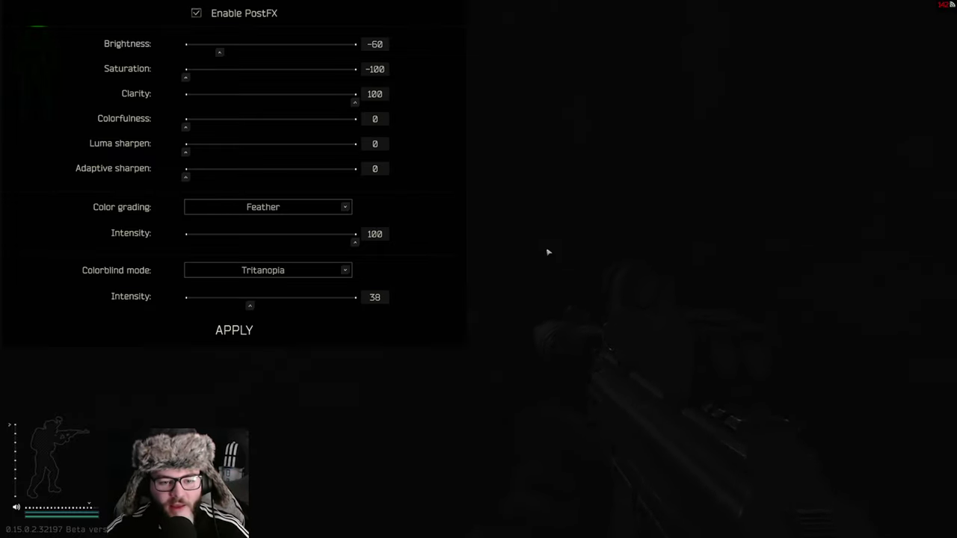
{"action": "left_click", "coordinate": [346, 208]}
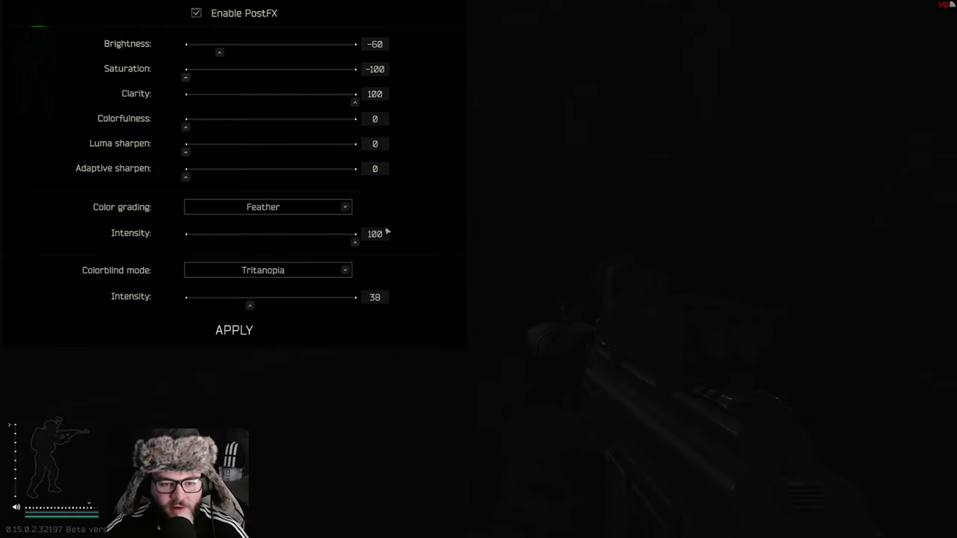
{"action": "left_click_drag", "start_coordinate": [354, 244], "coordinate": [248, 243]}
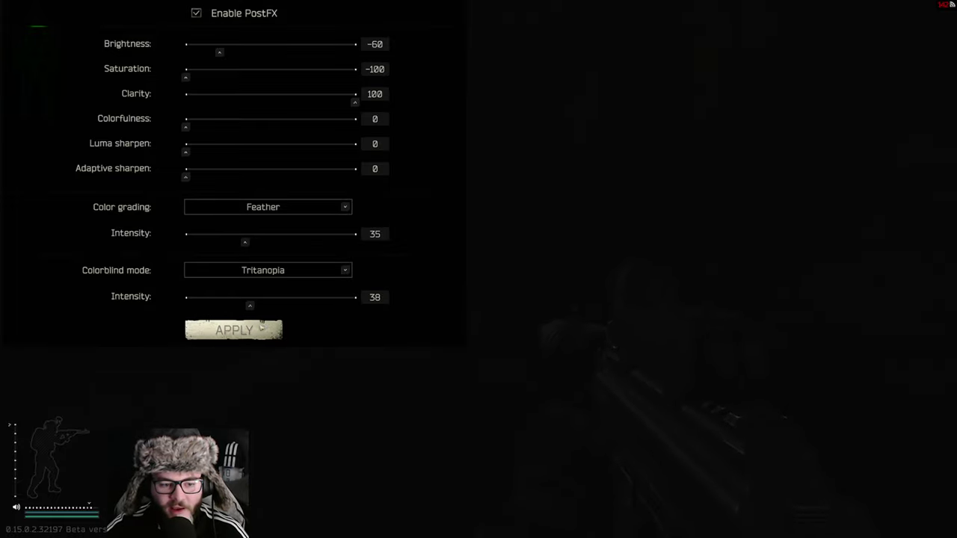
Apply and save the PostFX settings, resume the raid, then switch to the monitor photos.
{"action": "left_click", "coordinate": [234, 329]}
{"action": "left_click", "coordinate": [928, 492]}
{"action": "key", "text": "Escape"}
{"action": "key", "text": "Escape"}
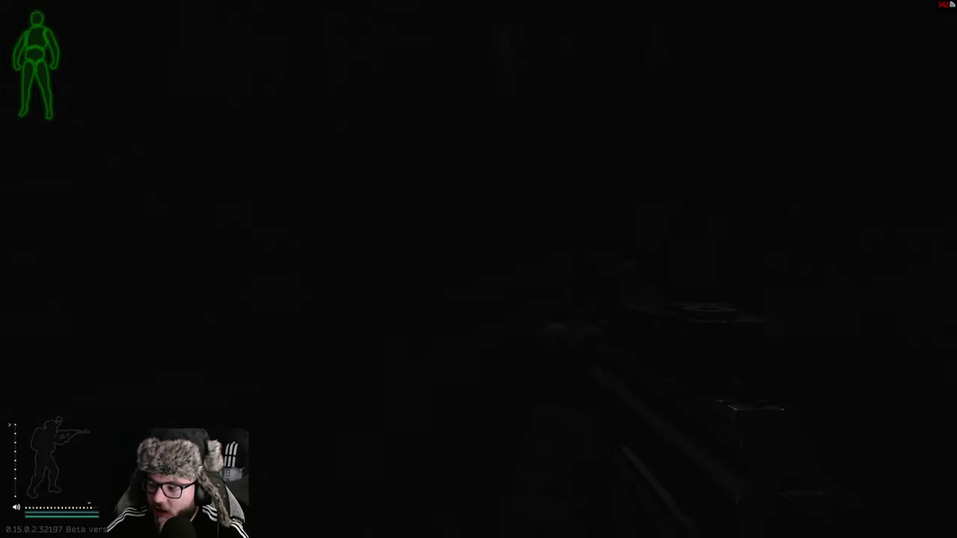
{"action": "key", "text": "alt+Tab"}
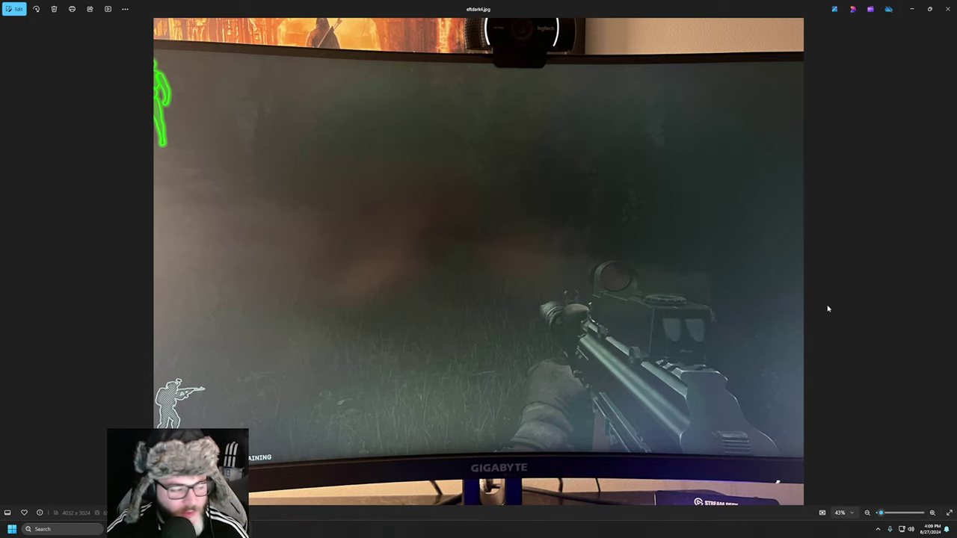
Page through the monitor photos from eftdark4 and eftdark5 to eftdark2, showing the PostFX menu.
{"action": "left_click", "coordinate": [951, 262]}
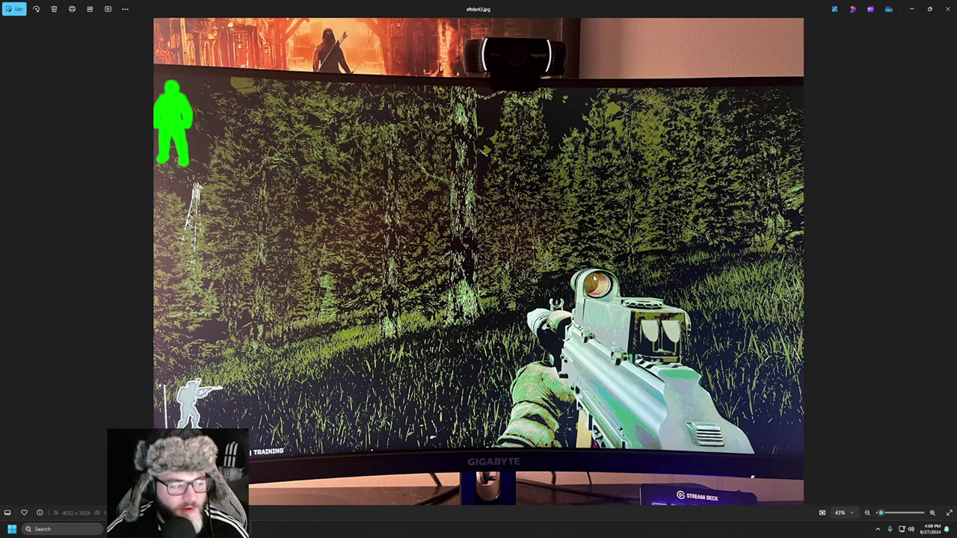
{"action": "left_click", "coordinate": [951, 263]}
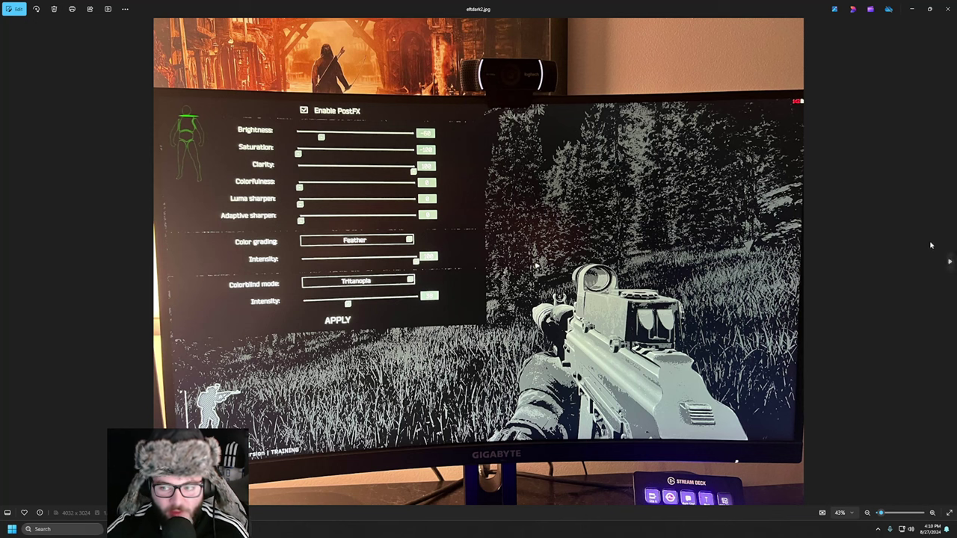
Show eftdark.jpg, the green-tinted photo of the visible night forest and weapon.
{"action": "left_click", "coordinate": [950, 261]}
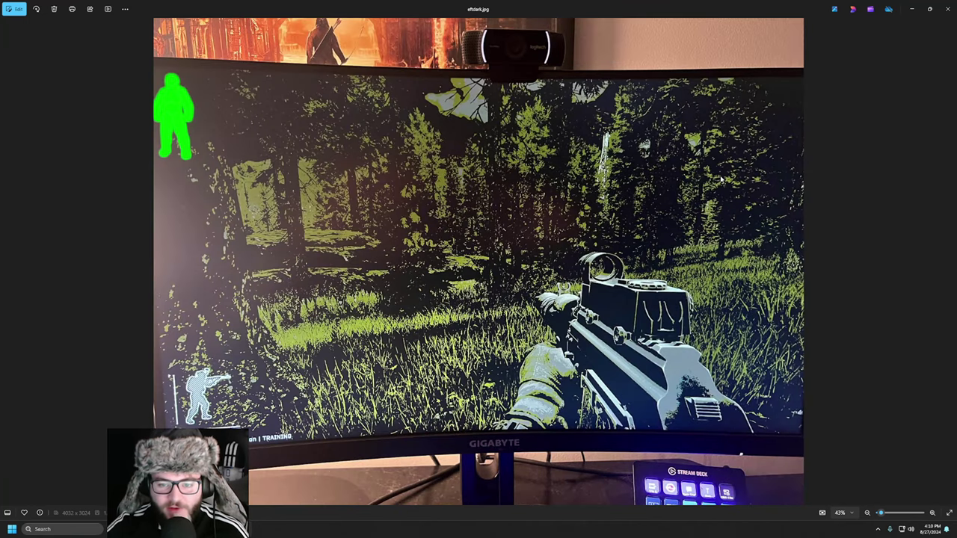